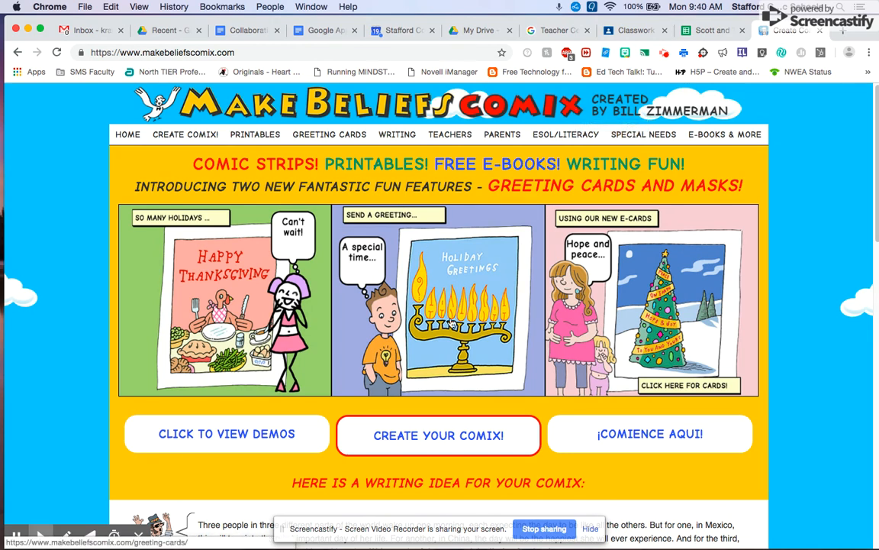
- Start creating a new comic strip, name it "Title" and enter the author's name
left_click(484, 438)
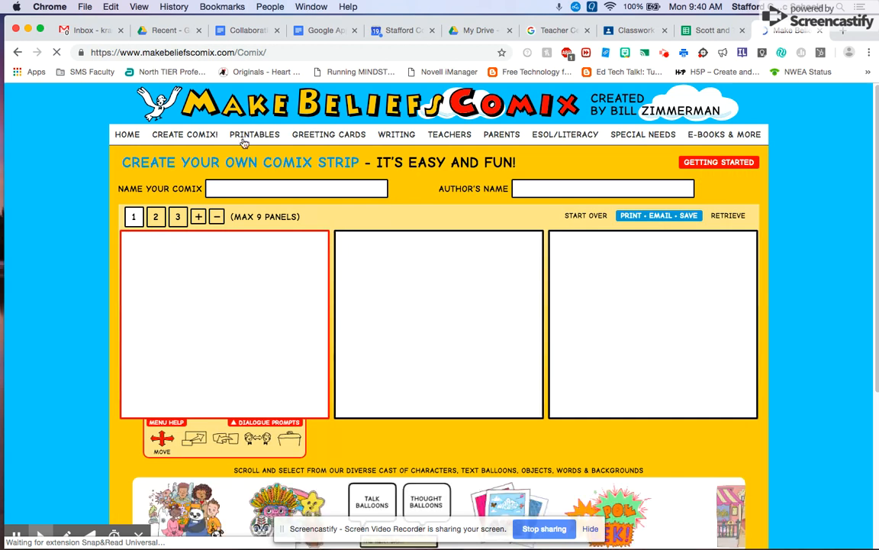
left_click(247, 188)
type("Title")
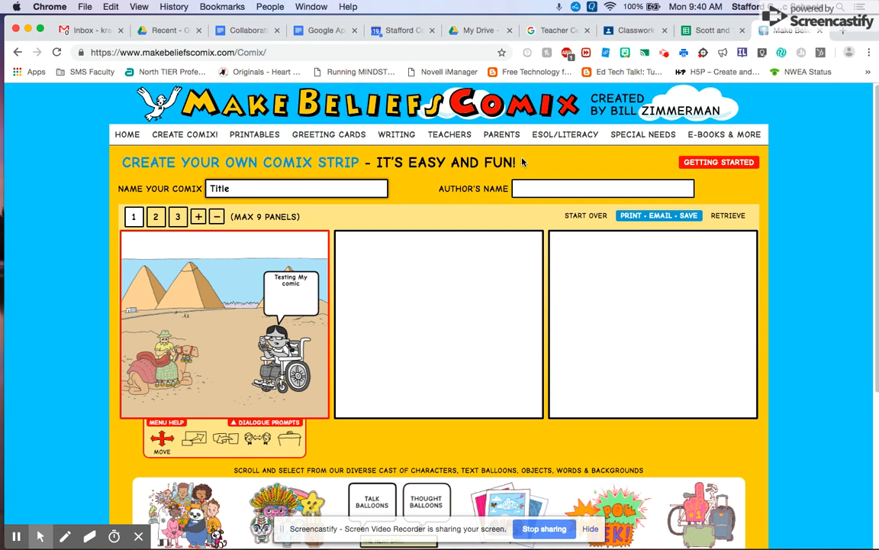
left_click(537, 184)
type("Kramer")
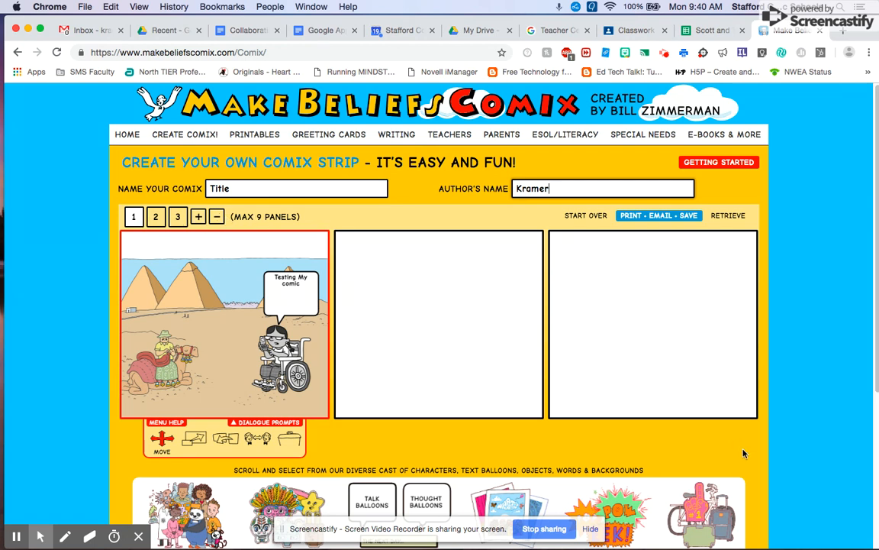
- Apply the café street background with the waiter in the doorway to panels 1, 2 and 3
scroll(742, 454, "down", 2)
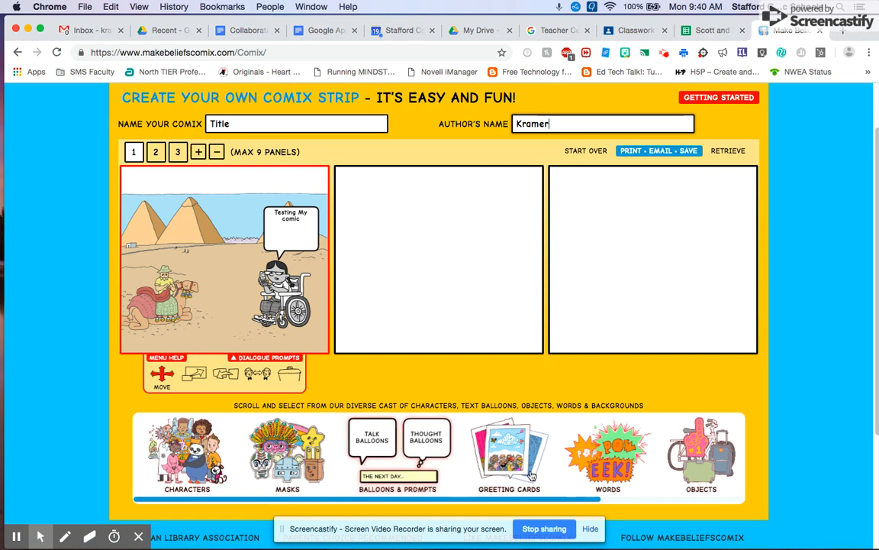
scroll(534, 458, "right", 5)
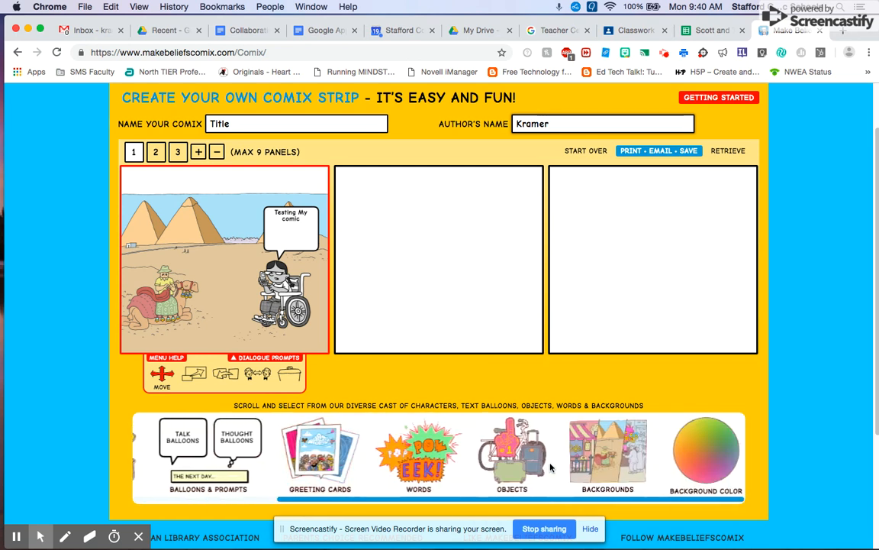
left_click(611, 452)
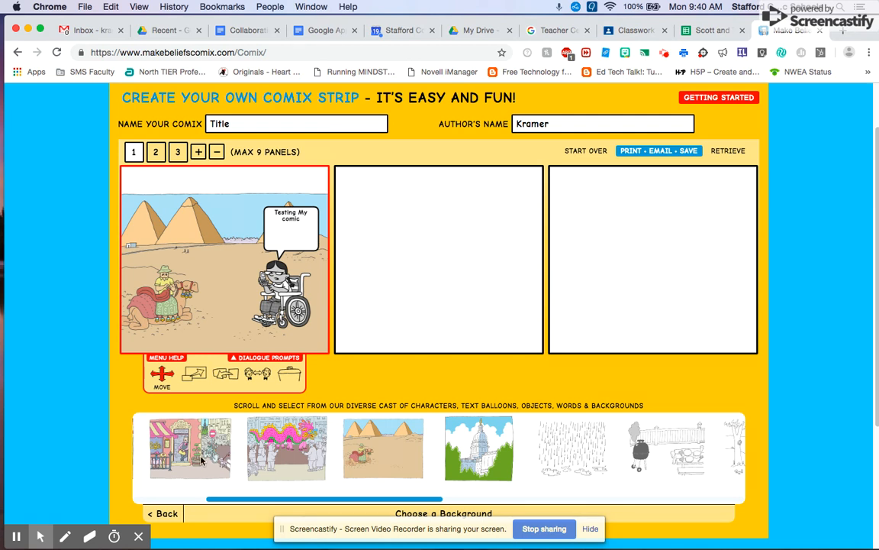
left_click(202, 459)
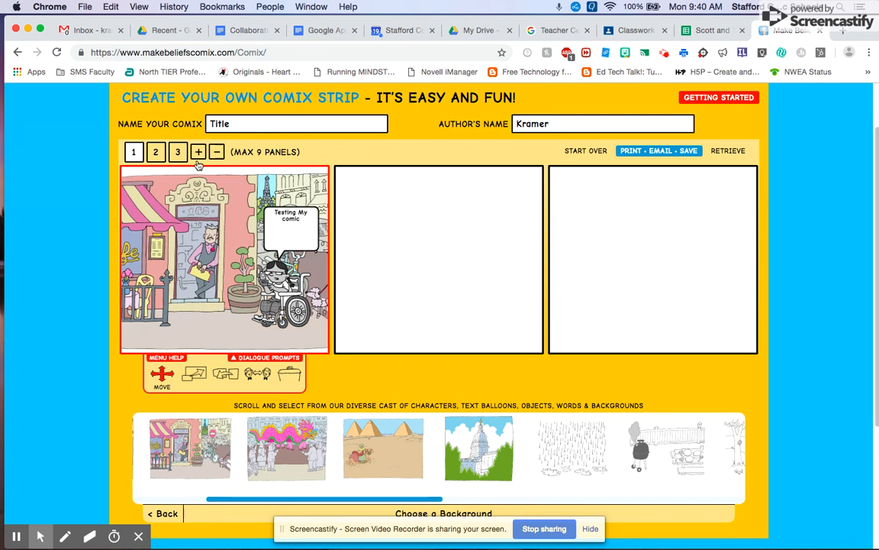
left_click(425, 245)
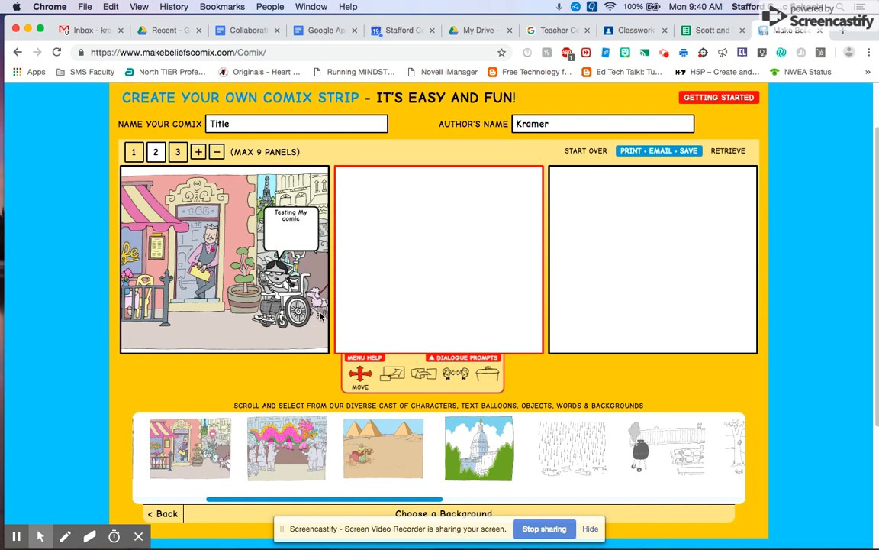
left_click(197, 447)
left_click(670, 278)
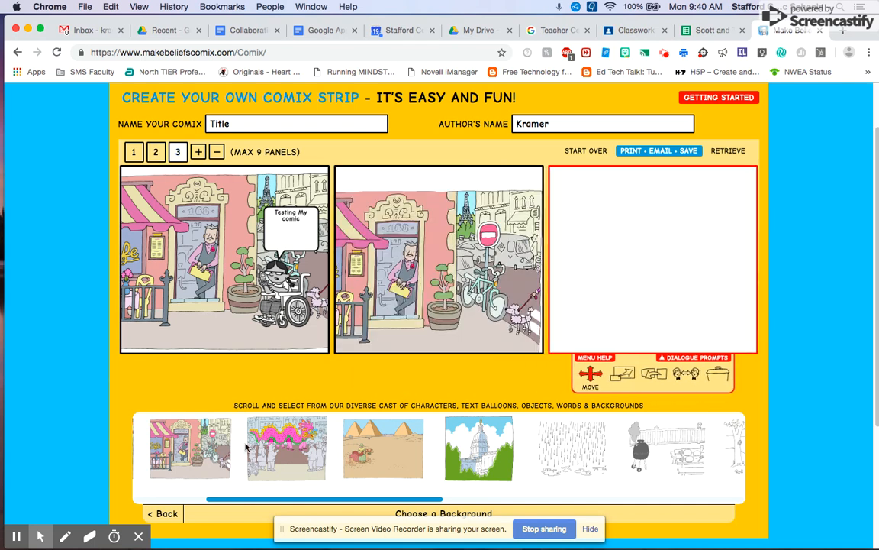
left_click(206, 460)
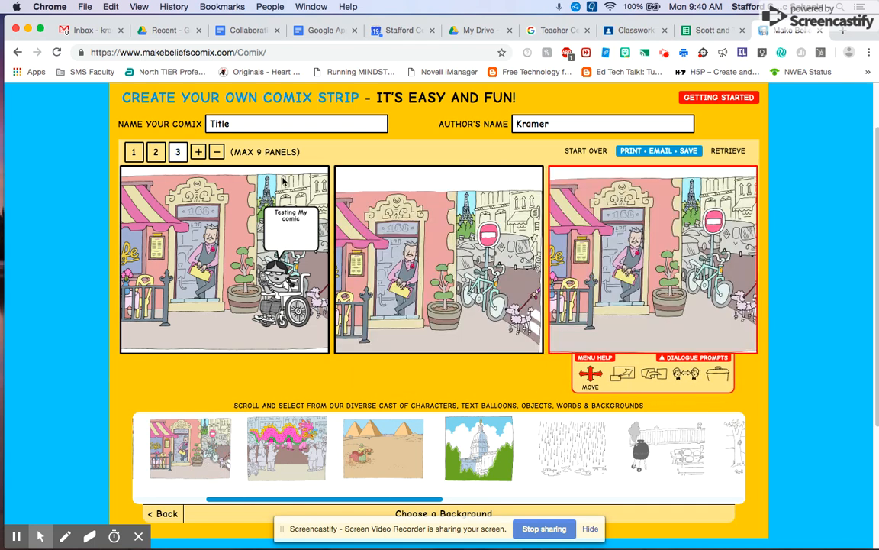
- Add the bald tourist in the flowered shirt, in his selfie pose, to panel 1 beside the café doorway
left_click(234, 276)
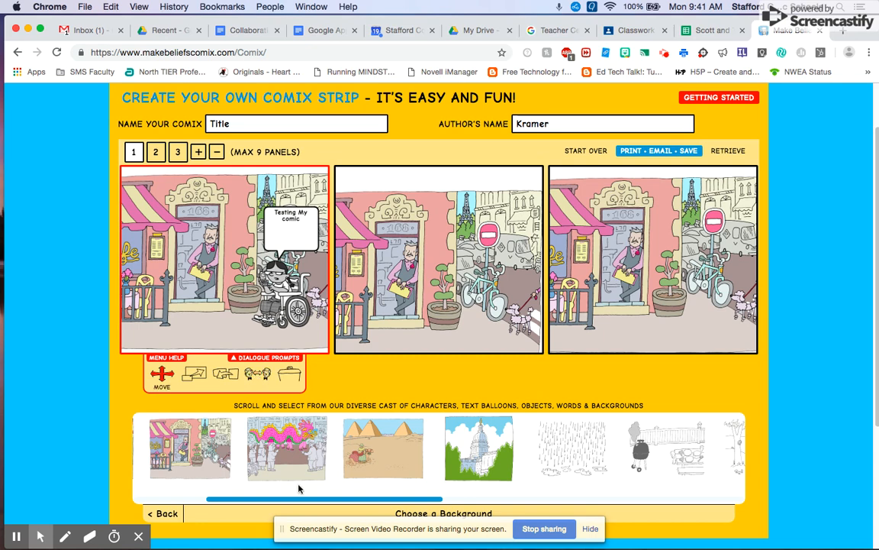
scroll(303, 491, "left", 5)
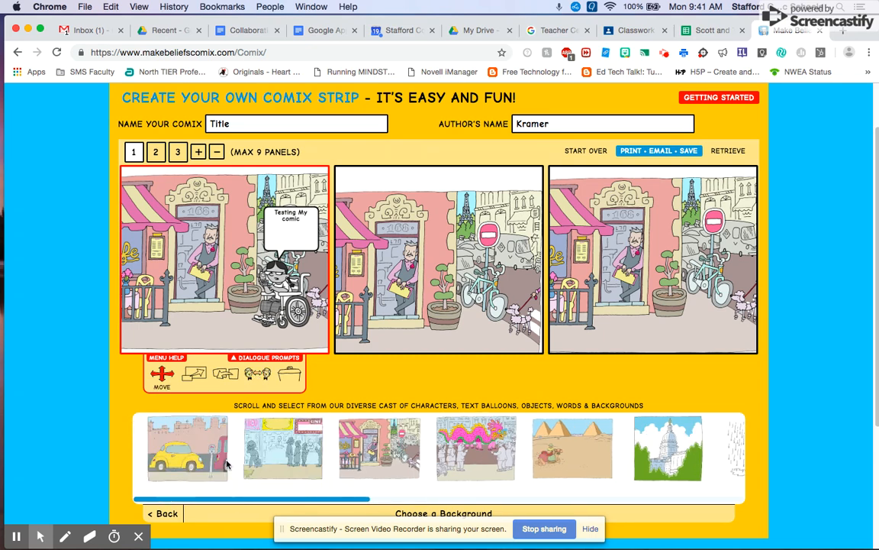
left_click(168, 511)
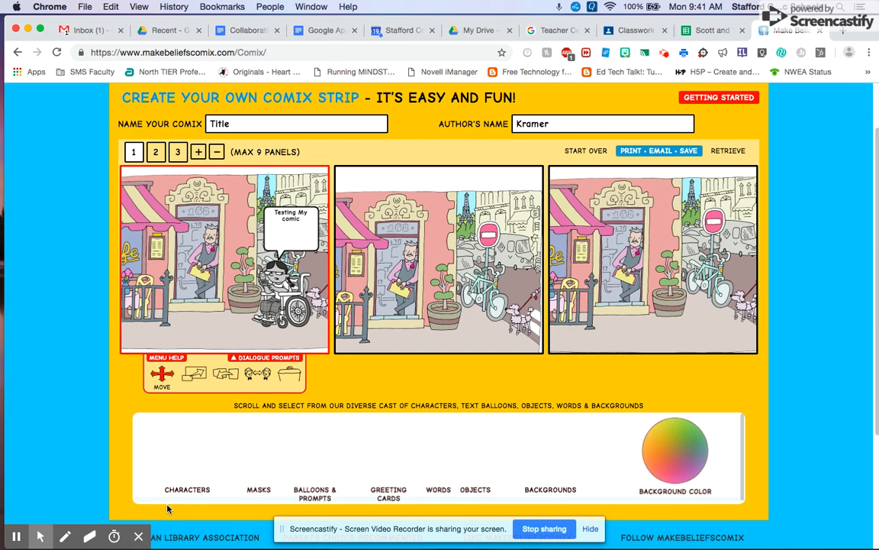
left_click(192, 451)
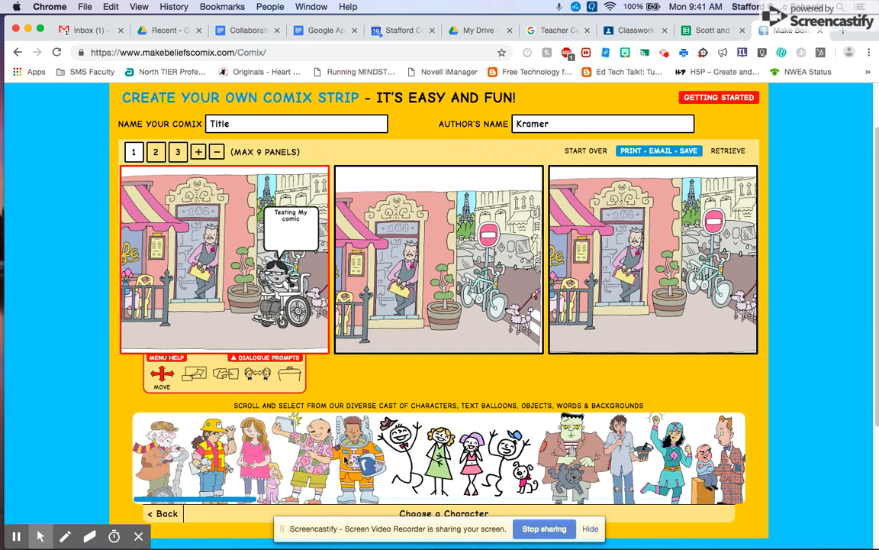
left_click(326, 457)
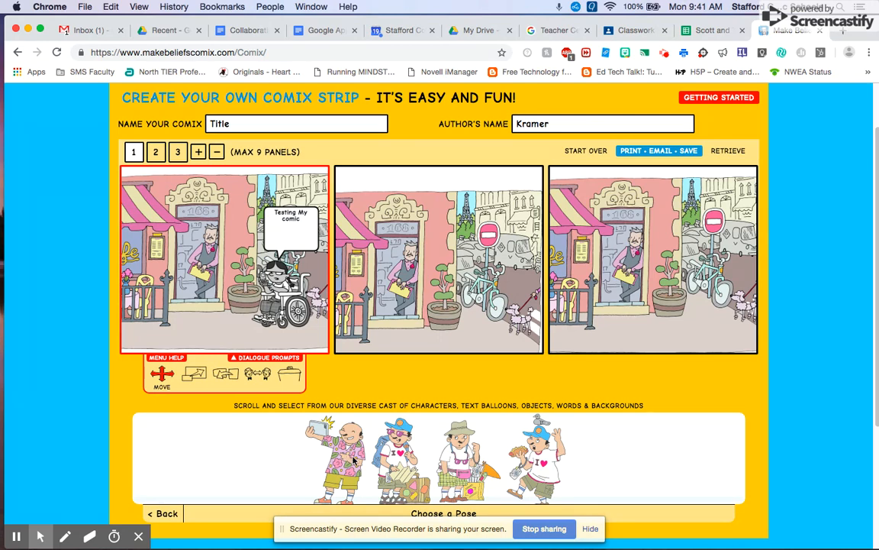
left_click(354, 460)
left_click_drag(240, 288, 205, 290)
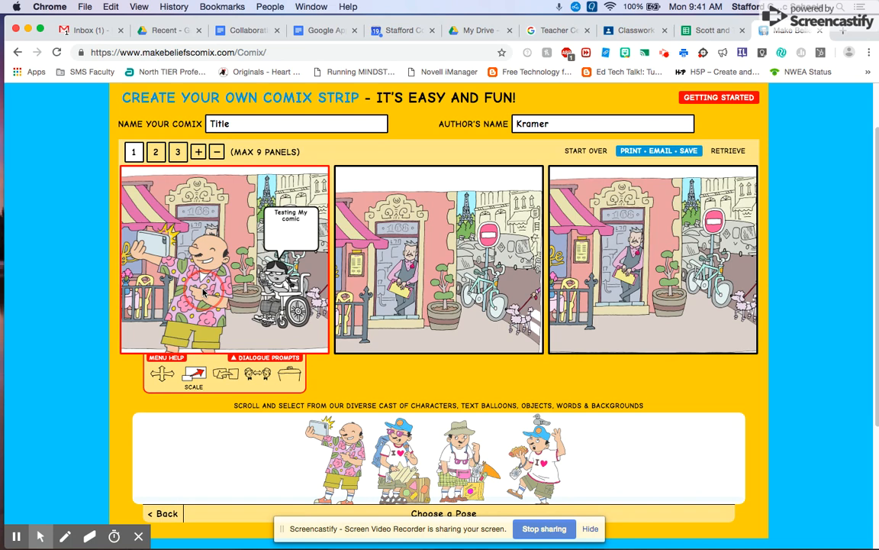
- Scale the selfie tourist down so his whole body fits in panel 1, and flip him to face the wheelchair character
left_click(195, 374)
mouse_move(193, 390)
left_mouse_down()
mouse_move(171, 391)
mouse_move(179, 391)
left_mouse_up()
left_click(335, 374)
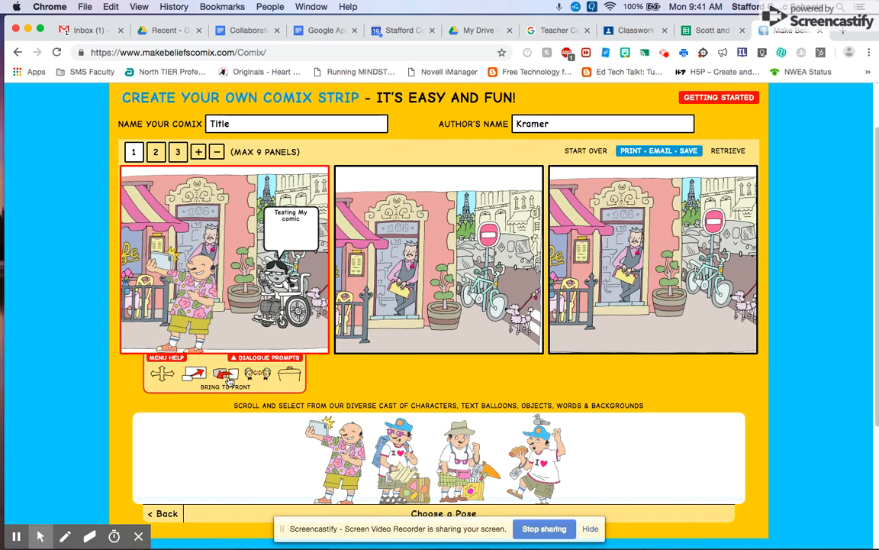
left_click(257, 379)
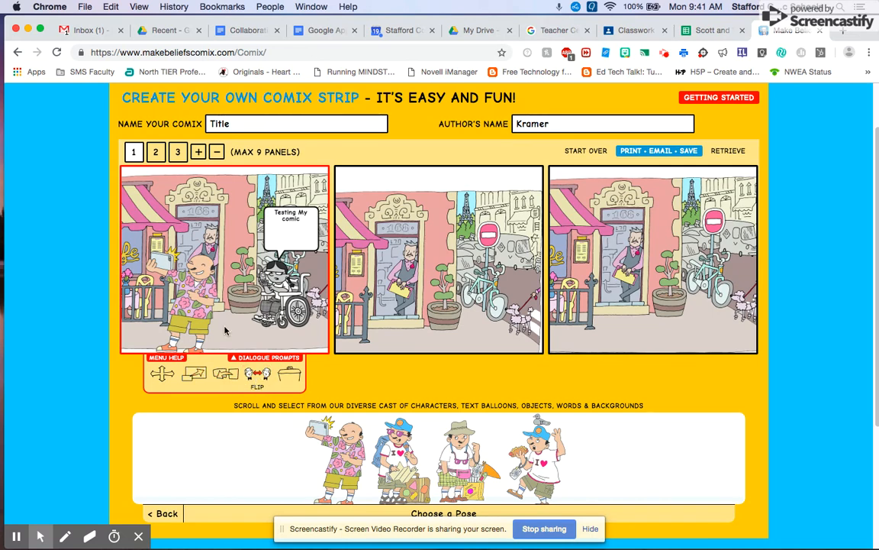
left_click(202, 303)
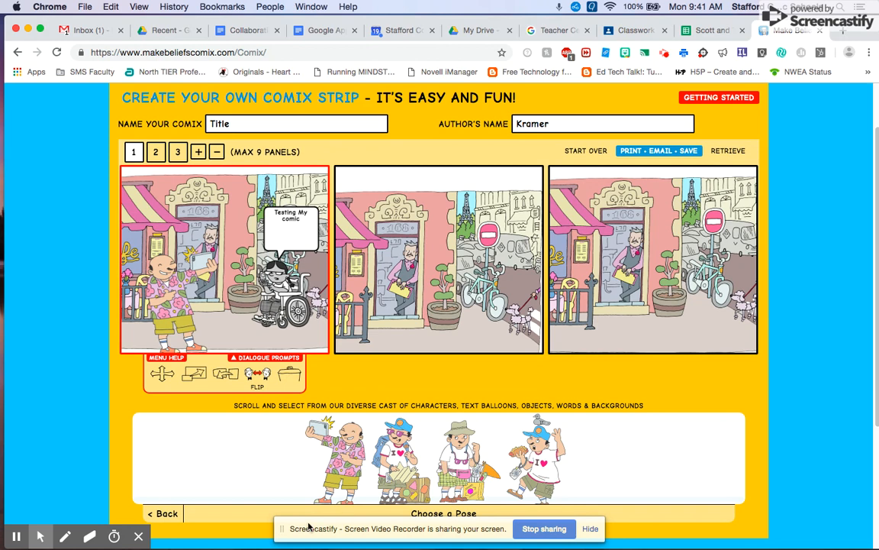
- Add a large thought balloon with its bubbles at the lower left to panel 1, over the tourist
left_click(164, 517)
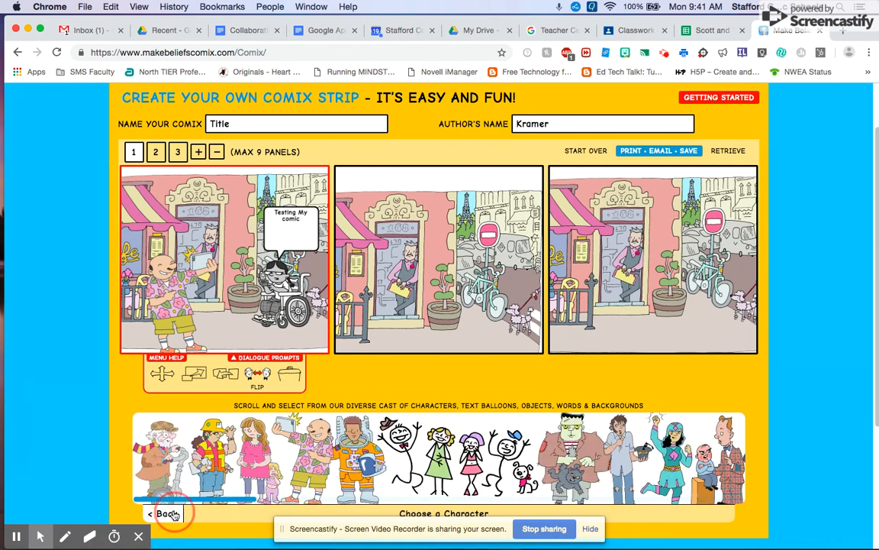
left_click(165, 516)
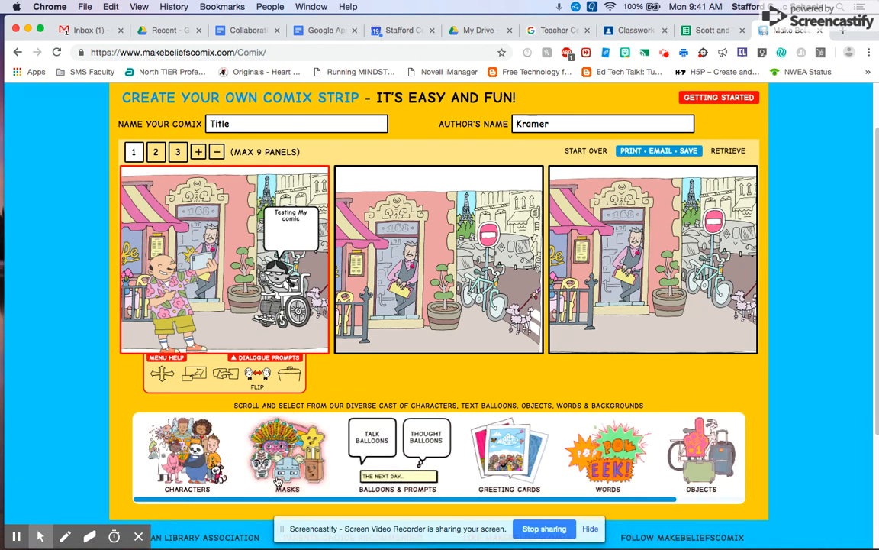
left_click(386, 446)
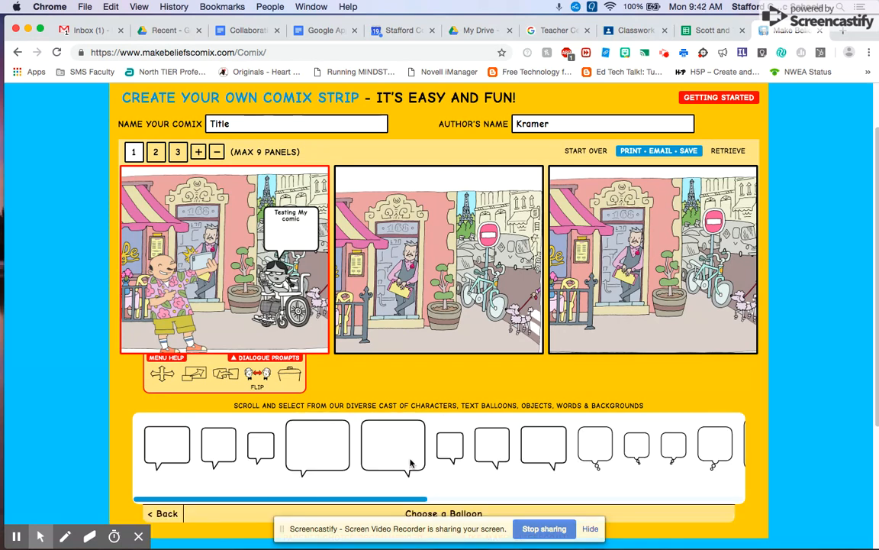
left_click_drag(413, 501, 635, 502)
left_click(449, 500)
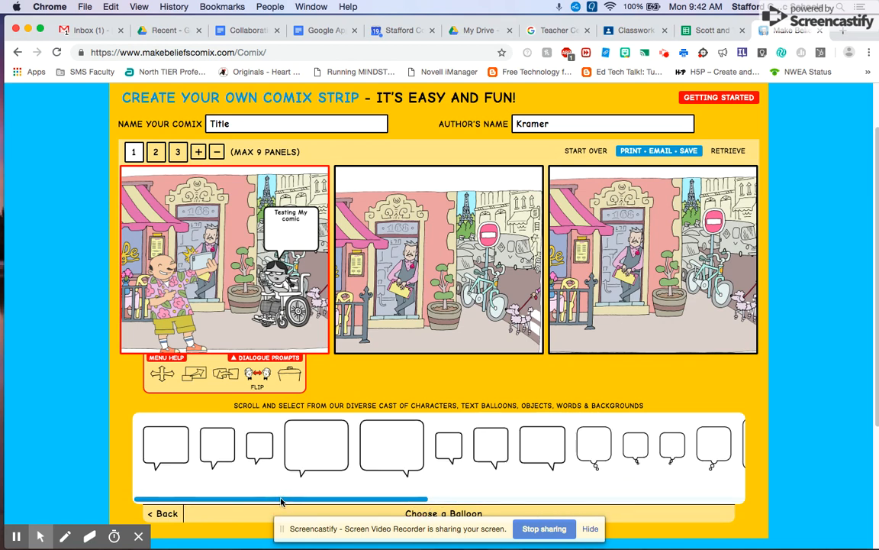
left_click(448, 500)
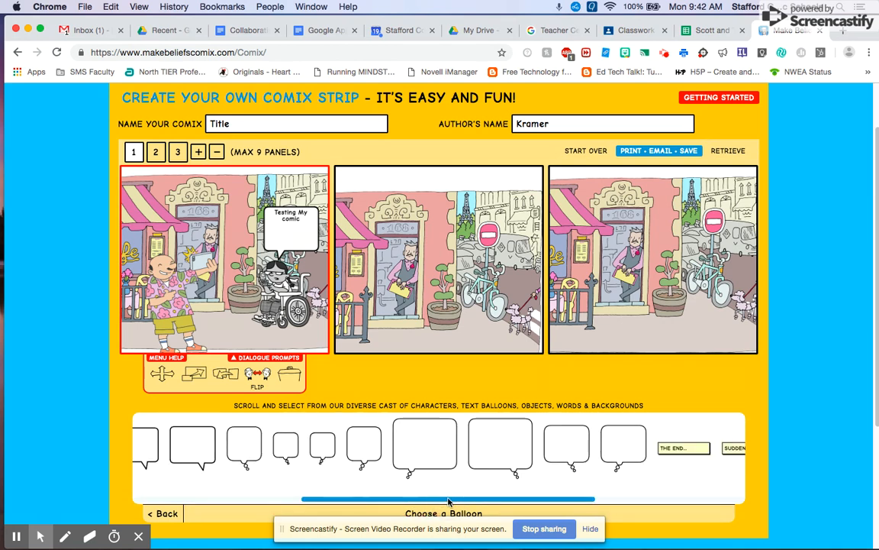
left_click(429, 443)
left_click_drag(219, 264, 230, 247)
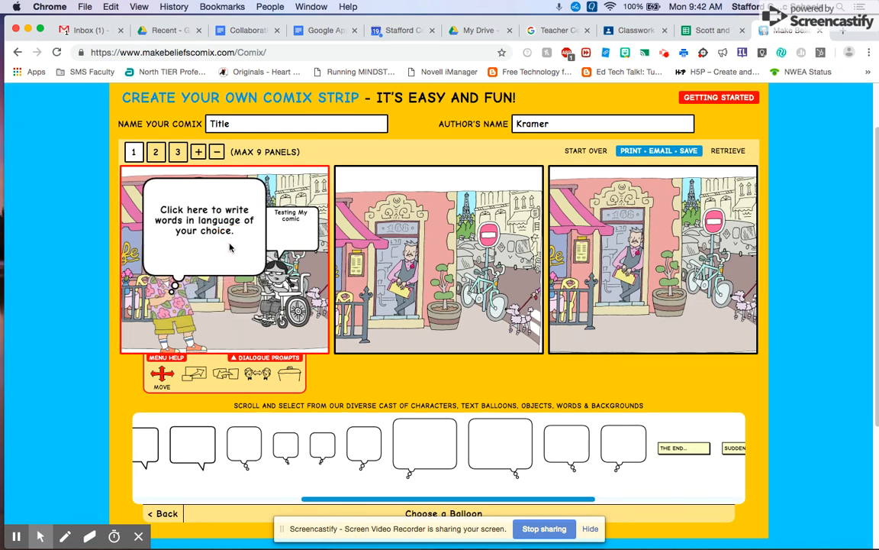
- Scale the thought balloon down and move it up so it sits just above the tourist's head
left_click(195, 372)
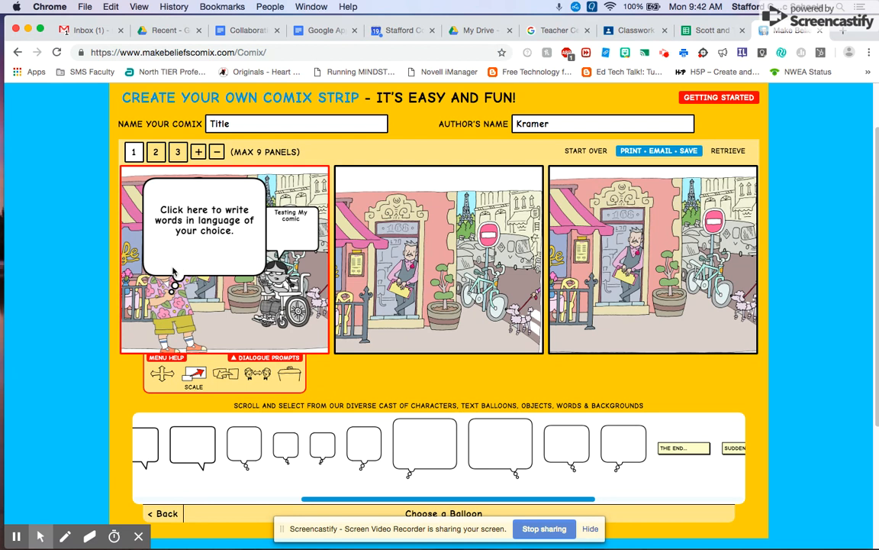
left_click(154, 238)
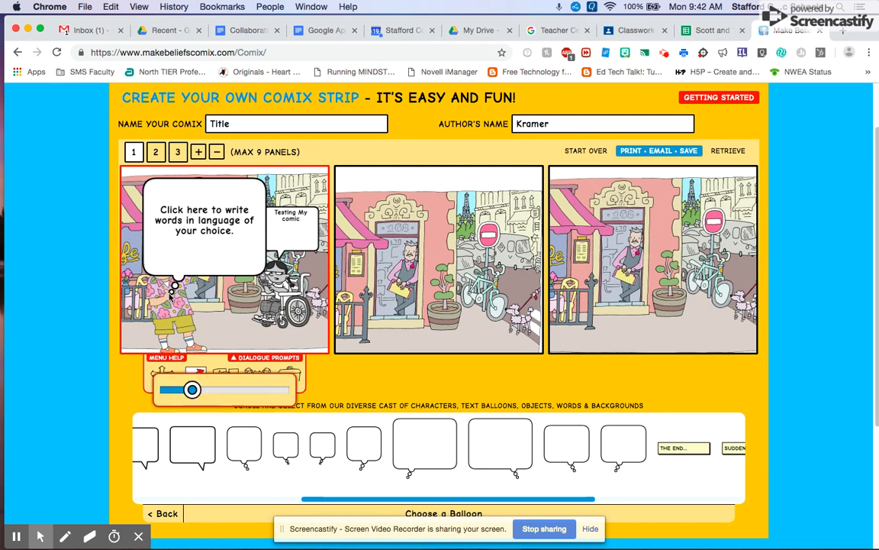
left_click_drag(190, 390, 177, 390)
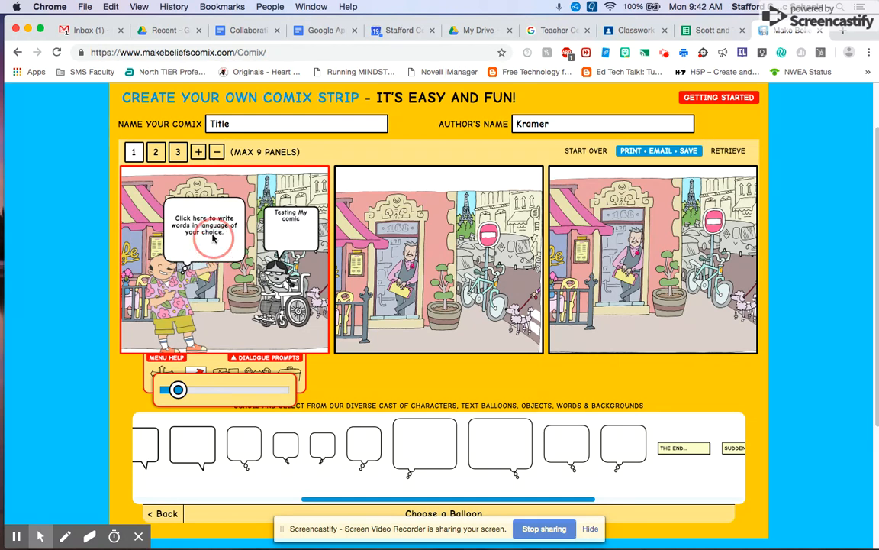
left_click(348, 369)
left_click(164, 374)
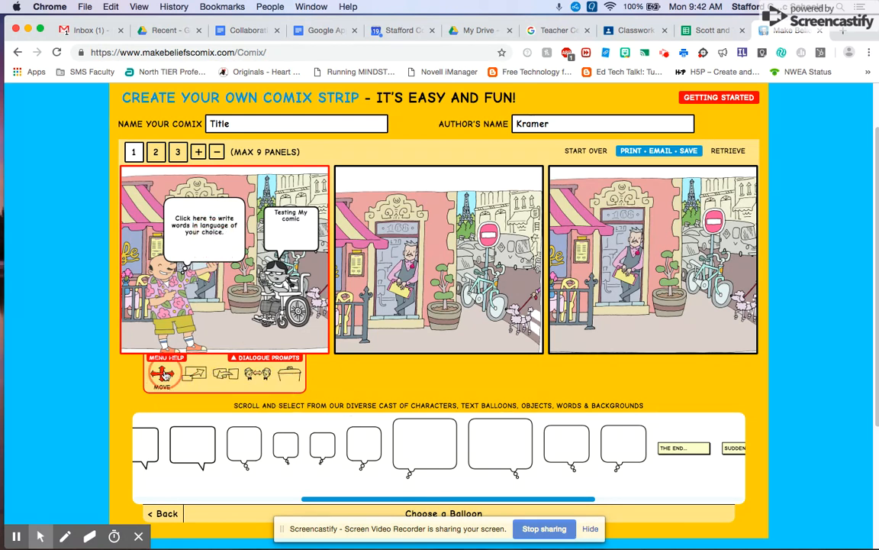
left_click_drag(211, 228, 205, 209)
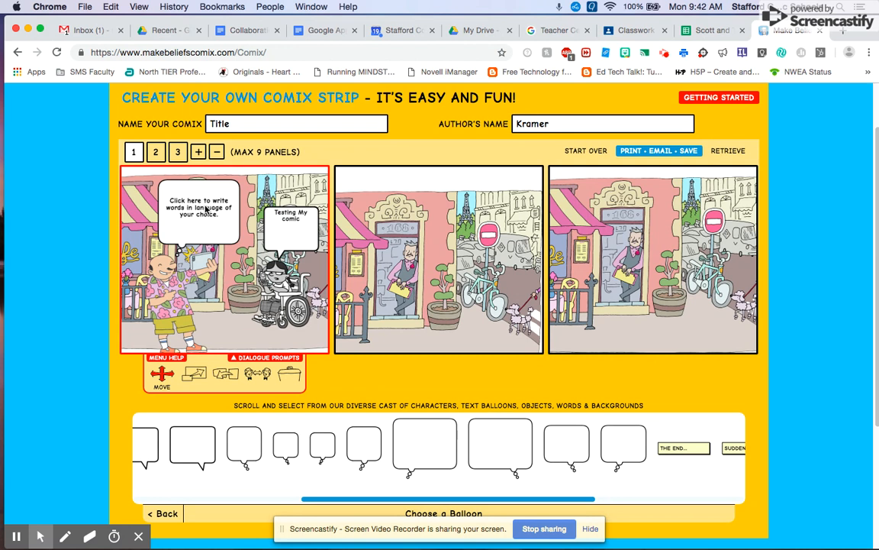
- Write "I wonder if this will work." in the tourist's thought balloon
left_click(205, 213)
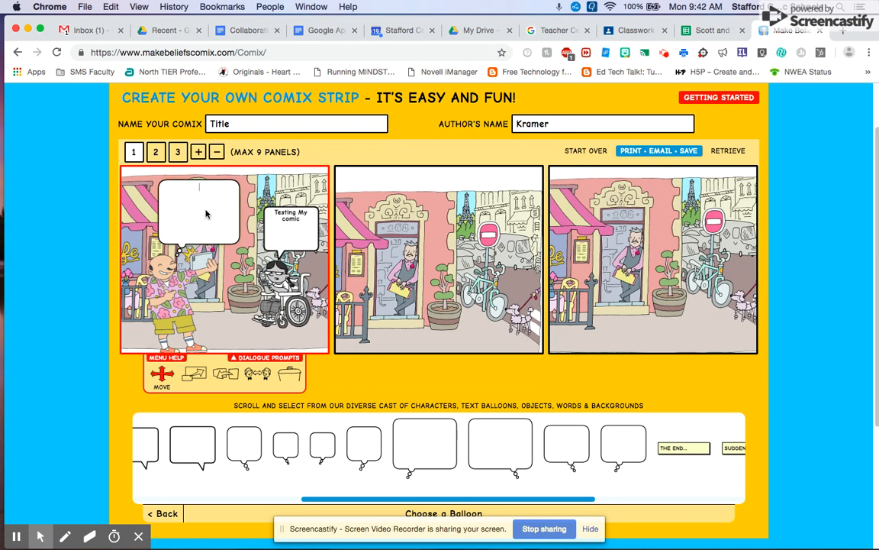
type("Thought")
key("BackSpace")
key("BackSpace")
key("BackSpace")
key("BackSpace")
type("I wonder if this will work.")
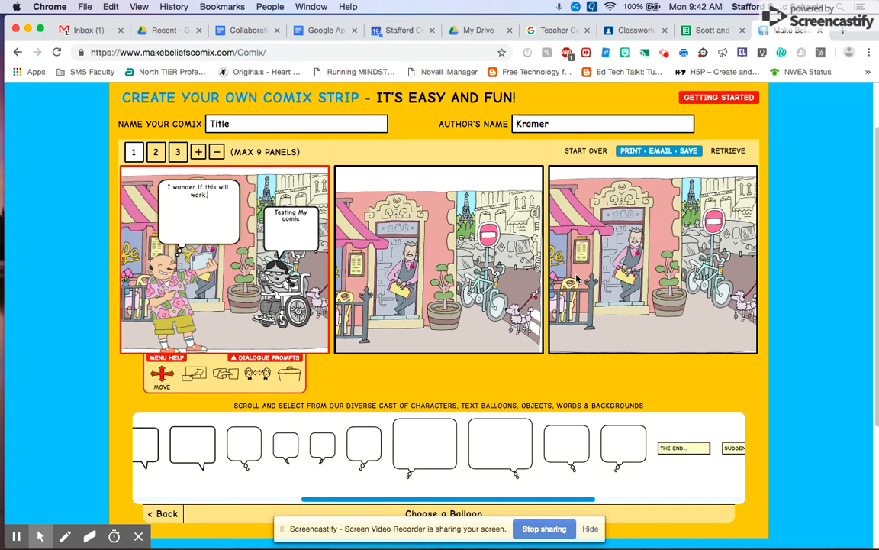
- Open the print, email and save page for the comic and go to its save options
left_click(672, 151)
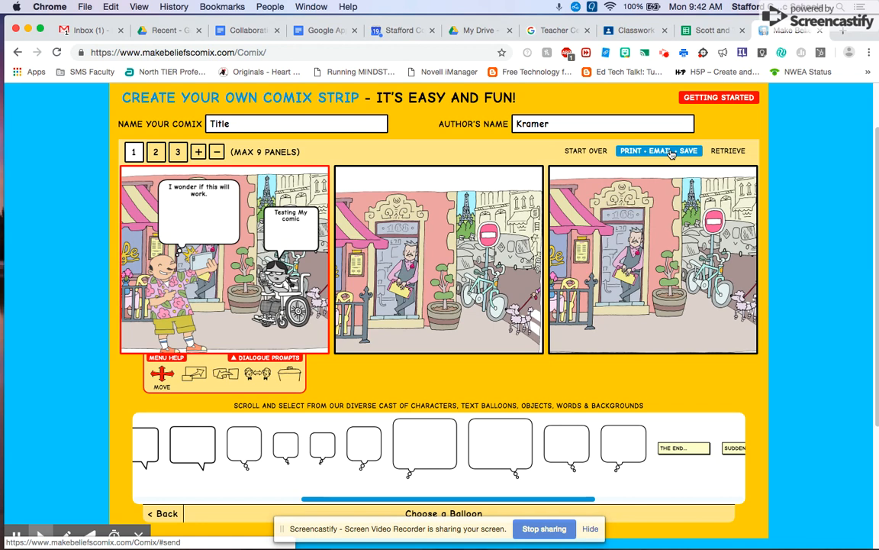
mouse_move(10, 540)
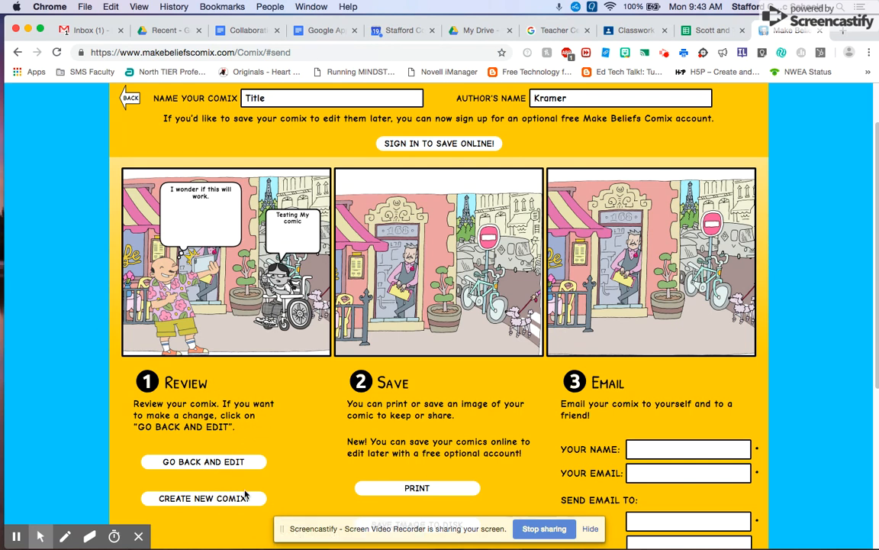
scroll(511, 484, "down", 3)
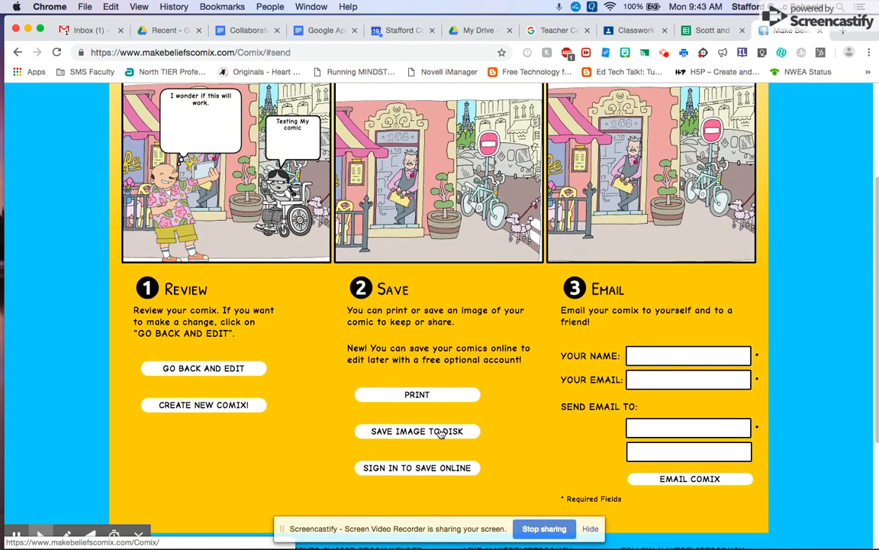
- Save the finished comic as an image to disk
left_click(432, 432)
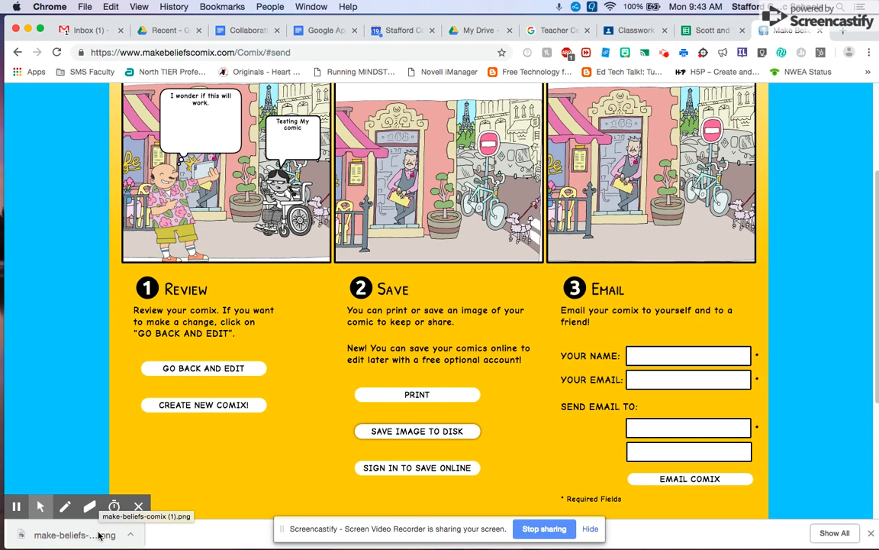
- Examine the account registration form for saving comics online, including its username, password and optional email fields, and close it without registering
left_click(455, 468)
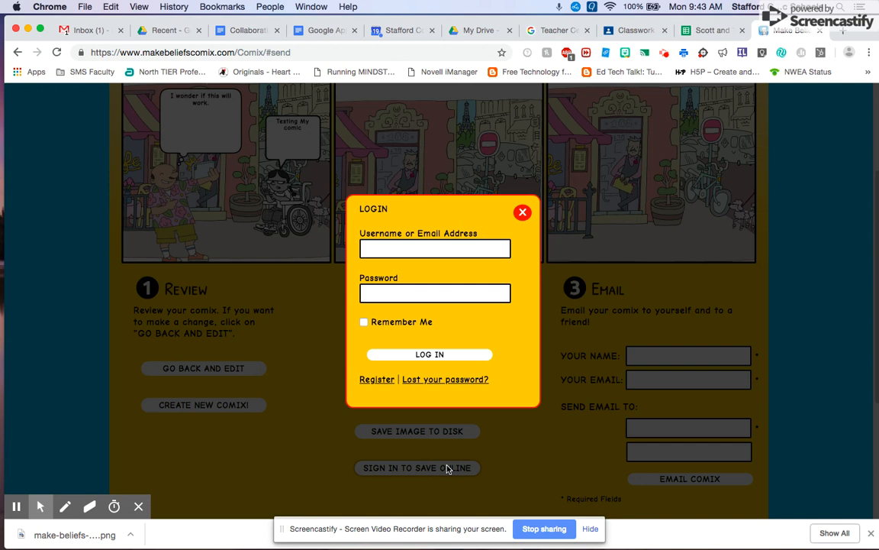
left_click(378, 380)
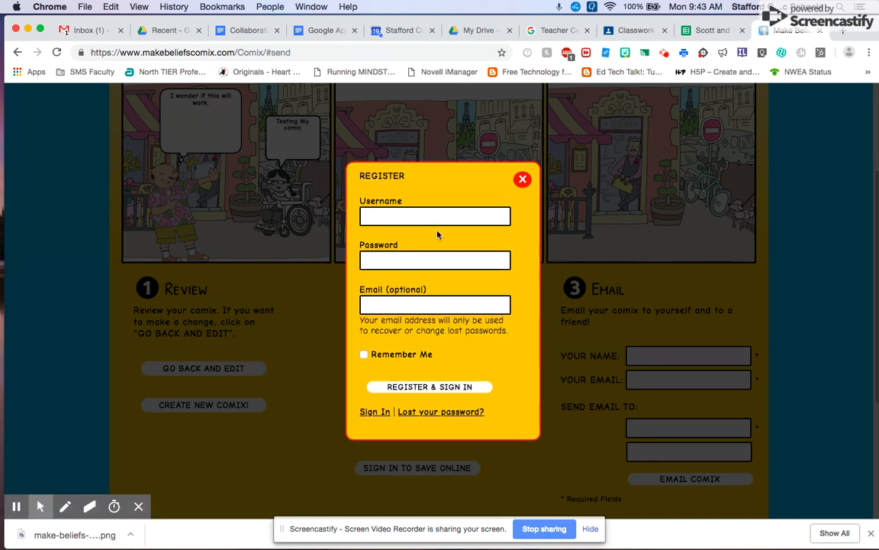
left_click(407, 258)
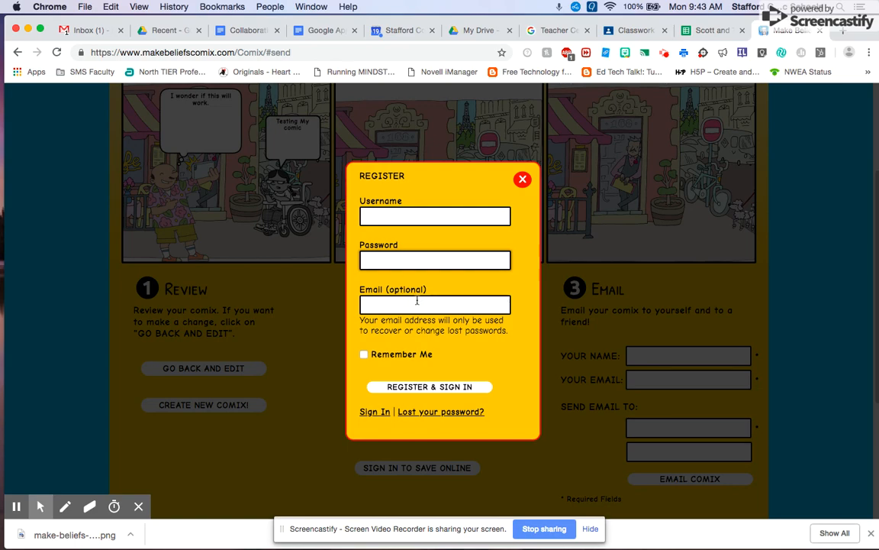
left_click(523, 178)
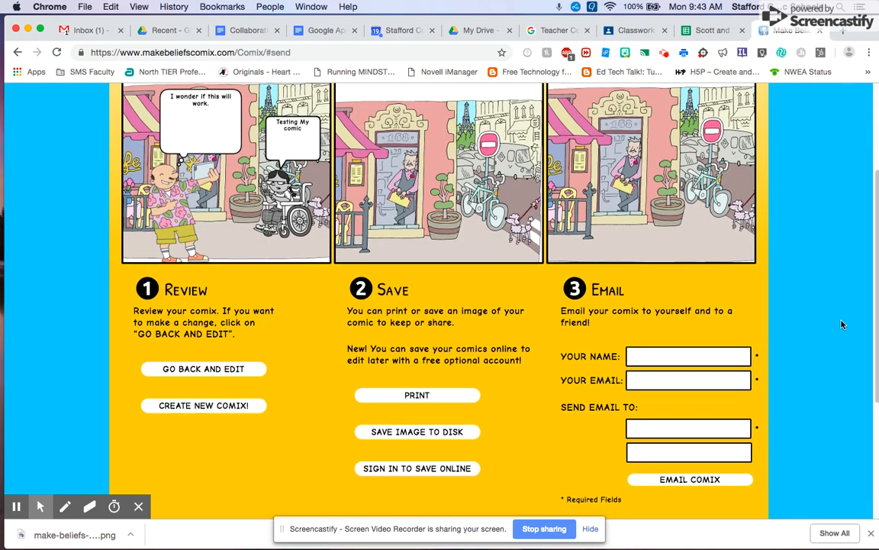
scroll(840, 324, "up", 3)
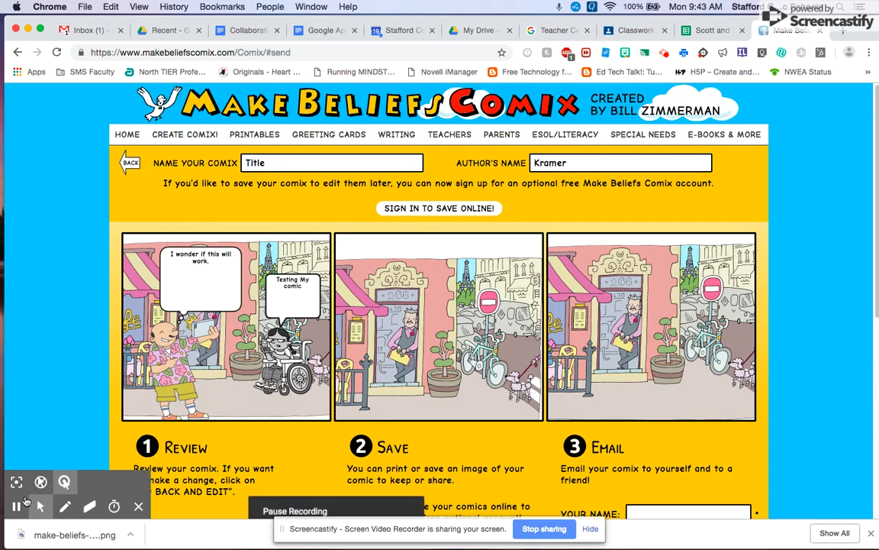